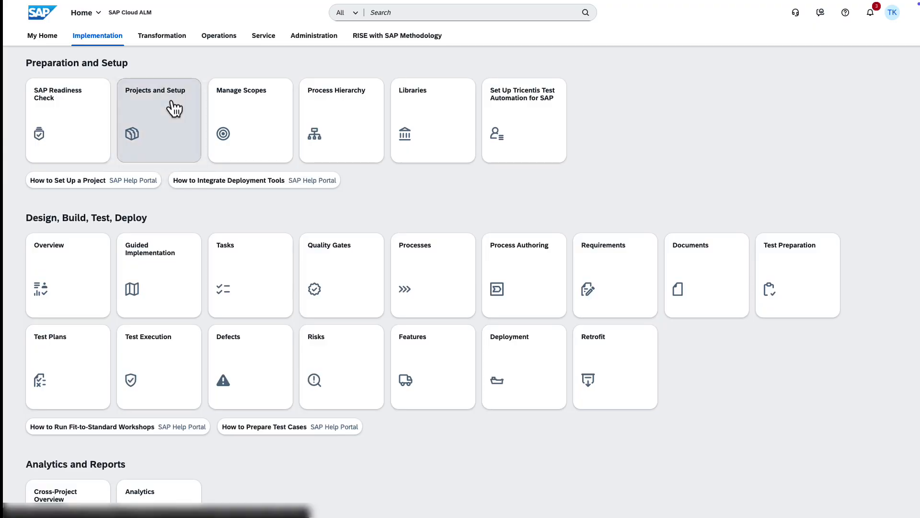
- Open Projects and Setup and examine the system groups with Maintenance Track and with Implementation Track
click(174, 108)
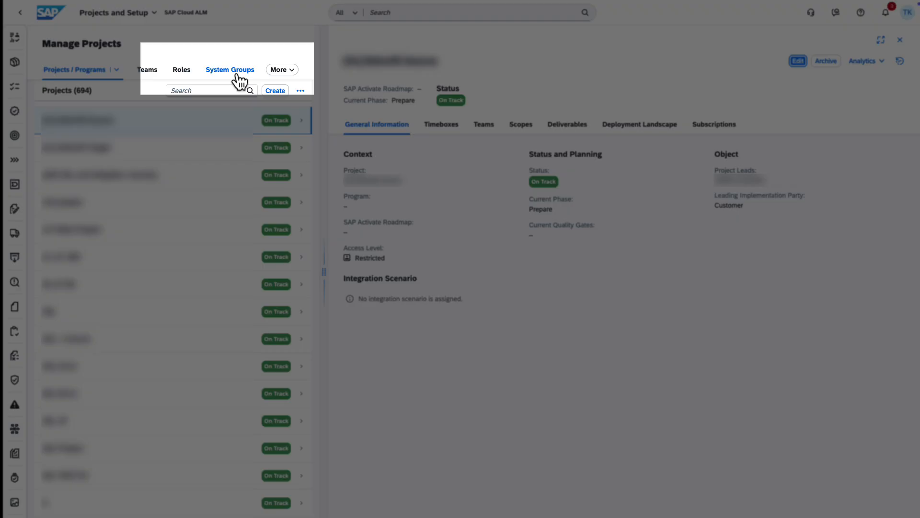
click(230, 70)
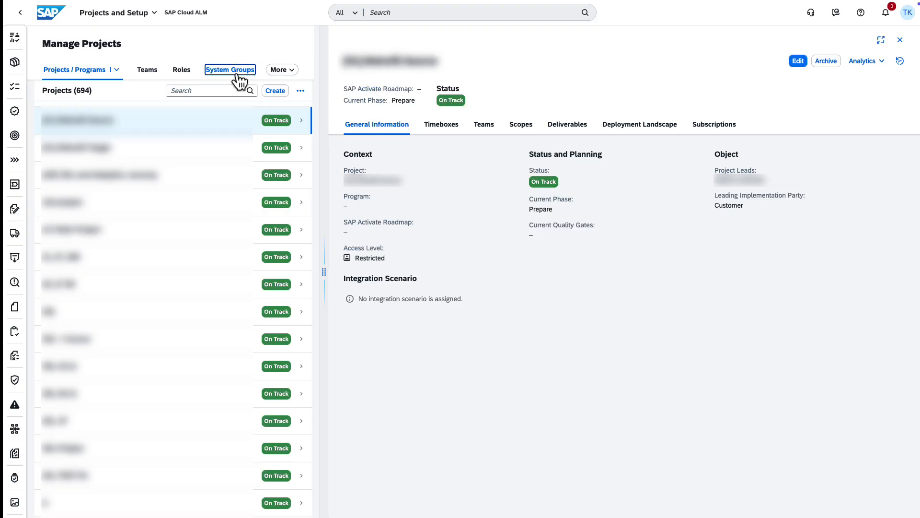
click(146, 145)
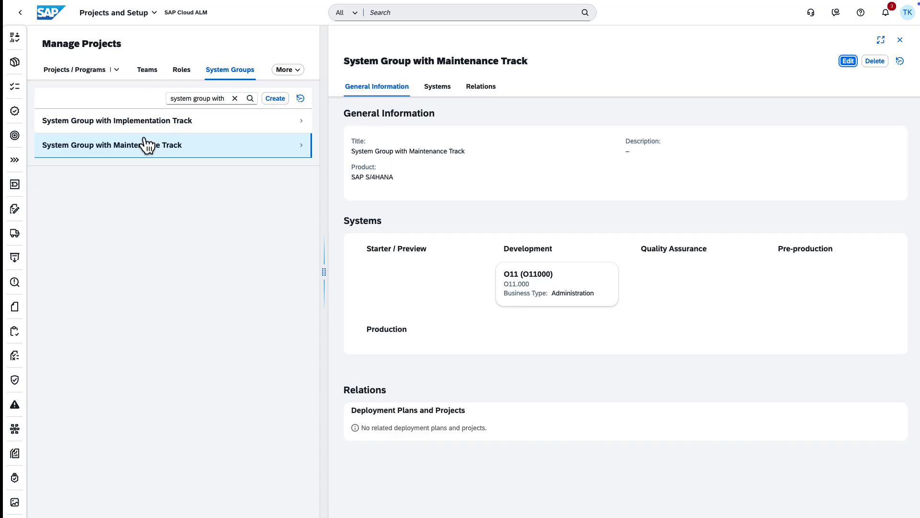
click(147, 131)
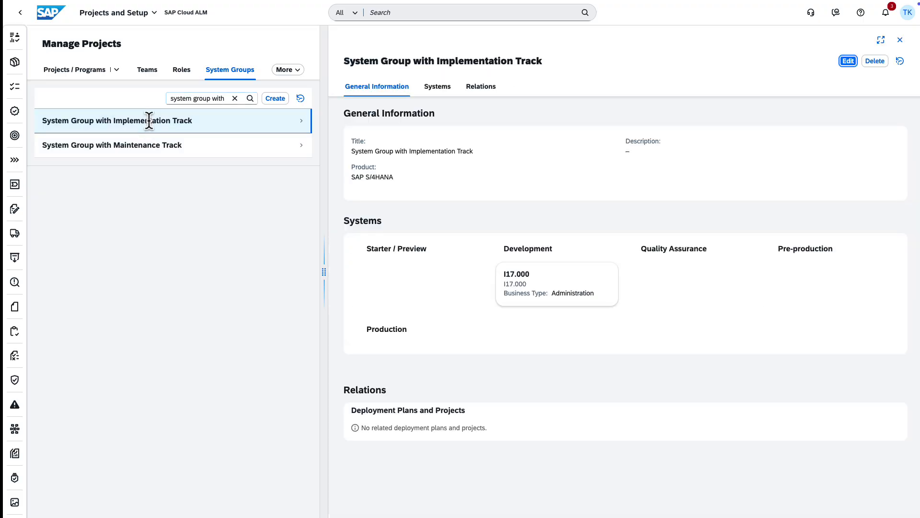
- Assign System Group with Implementation Track to the Target Deployment Plan for Retrofit and save the plan
click(284, 70)
click(281, 87)
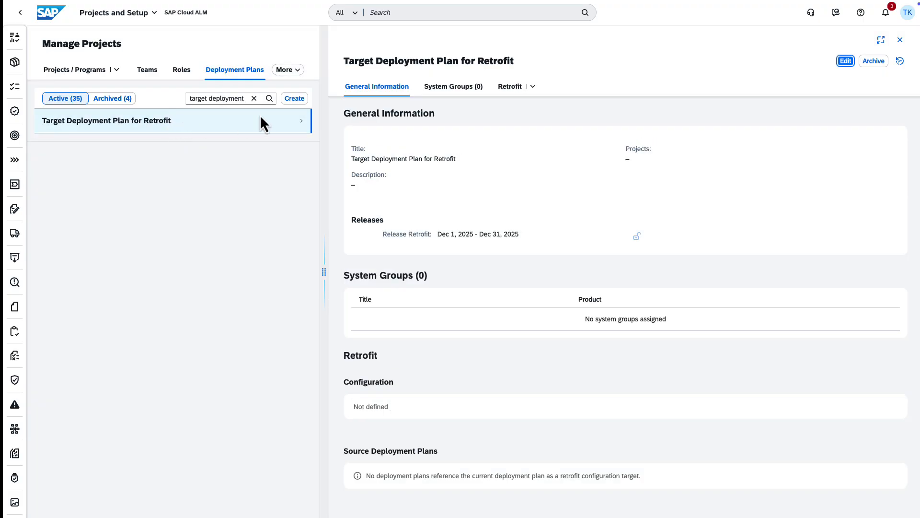
click(845, 63)
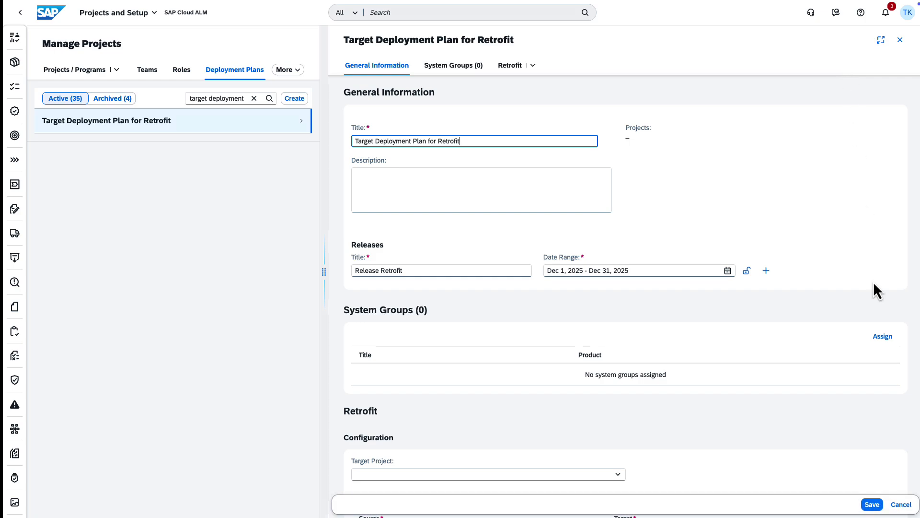
click(882, 336)
text(system group with)
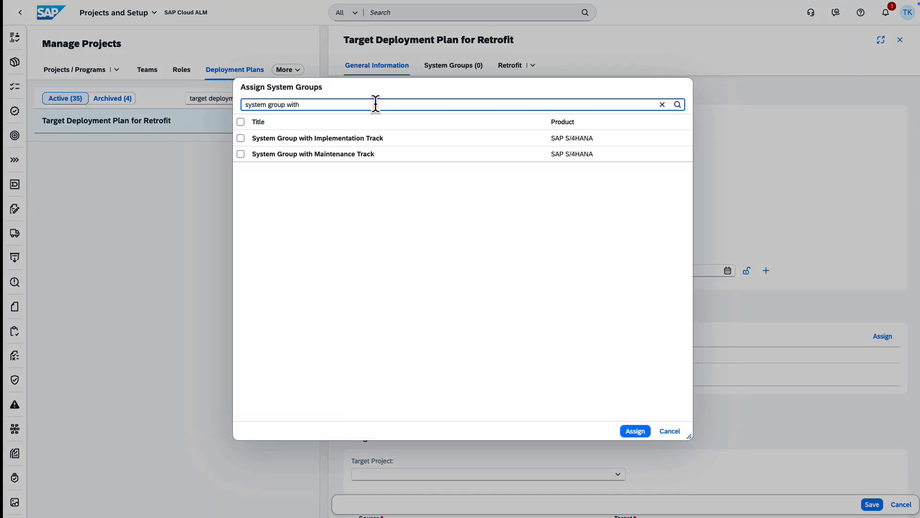
click(241, 138)
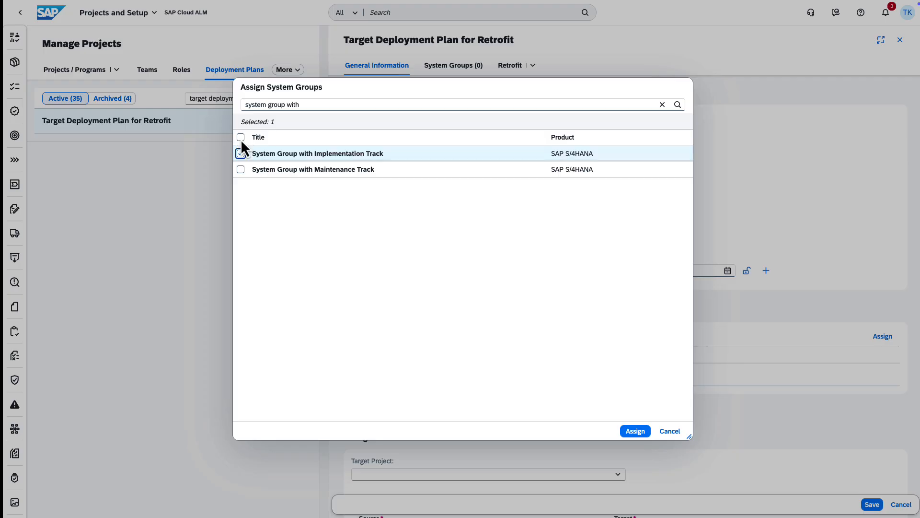
click(632, 431)
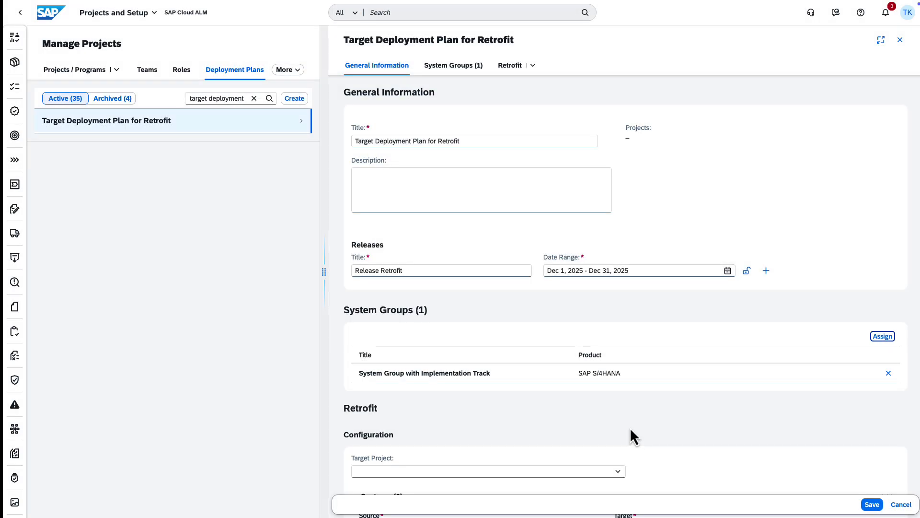
click(871, 505)
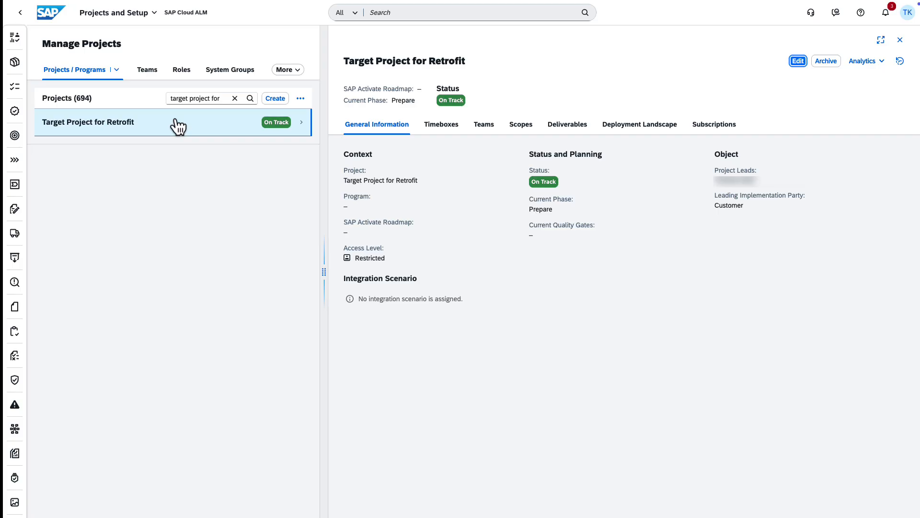
- Assign the Target Deployment Plan for Retrofit to the deployment landscape of Target Project for Retrofit and save the project
click(798, 60)
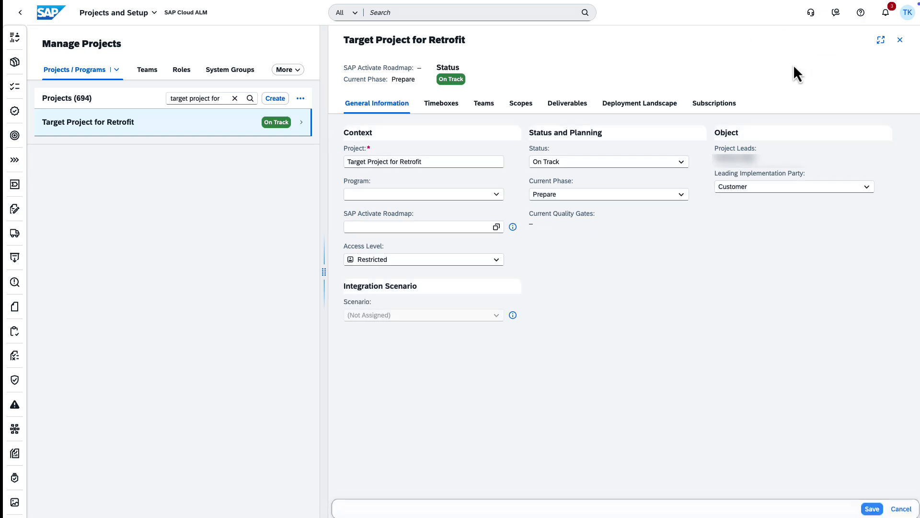
click(651, 108)
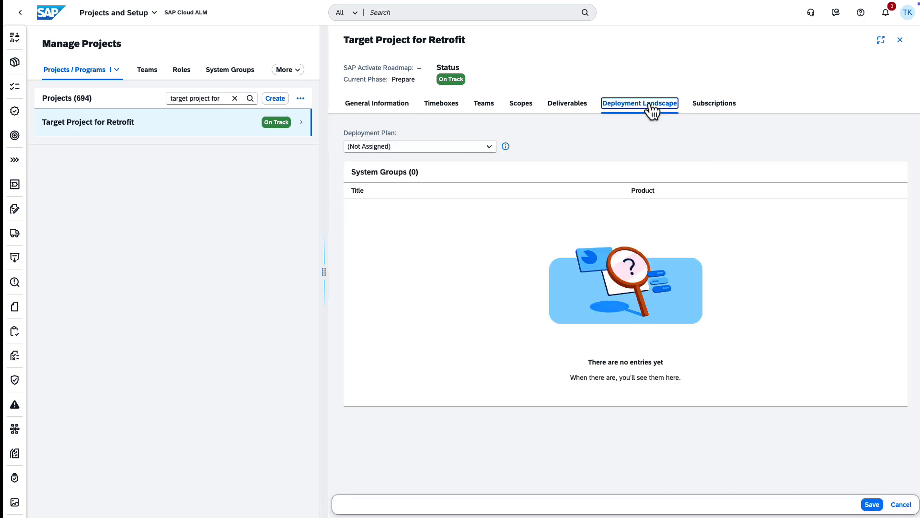
click(490, 147)
scroll(463, 186, down, 5)
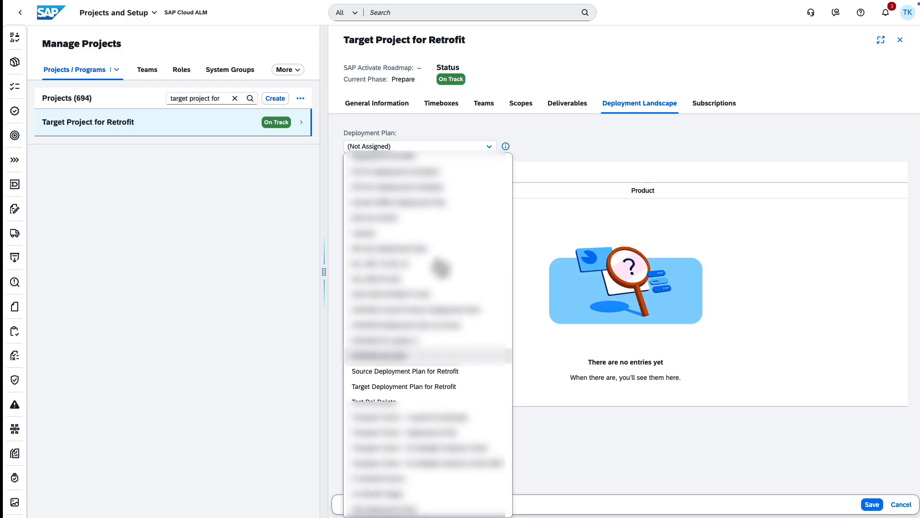
click(404, 388)
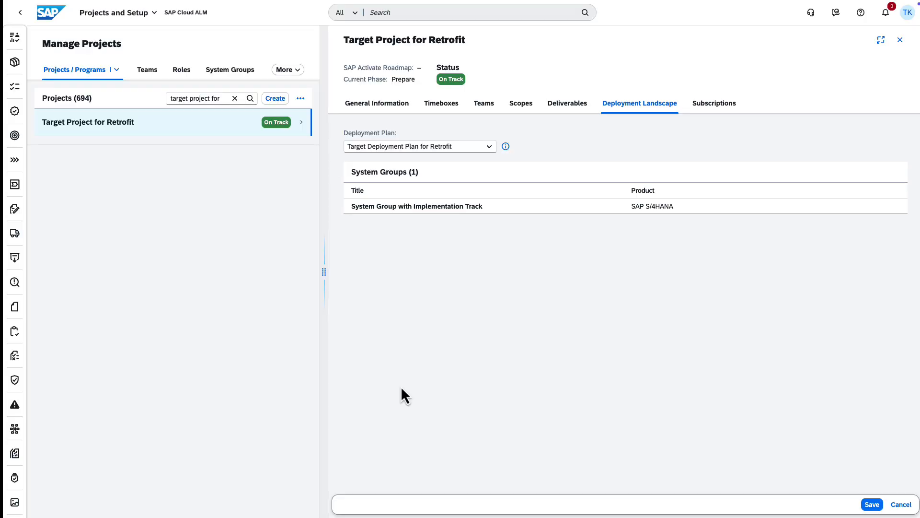
click(871, 504)
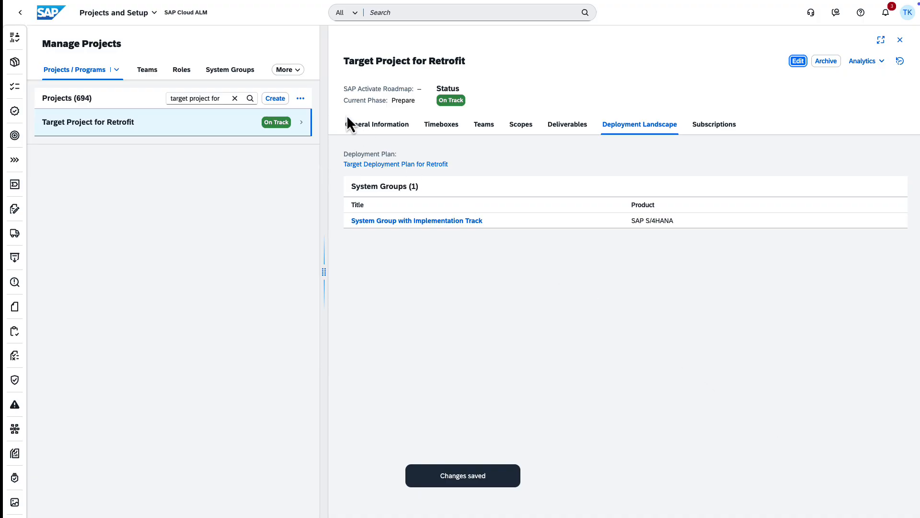
- Edit the Source Deployment Plan for Retrofit and assign System Group with Maintenance Track to it
click(292, 72)
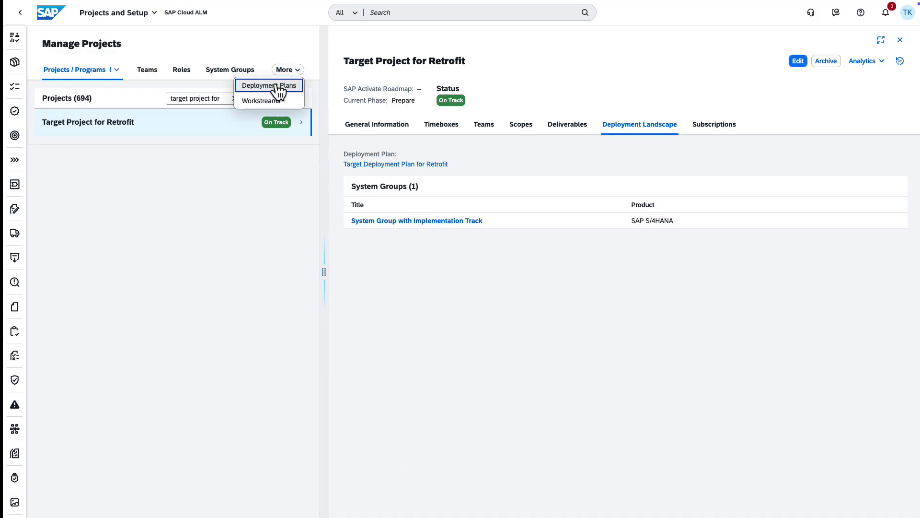
click(274, 87)
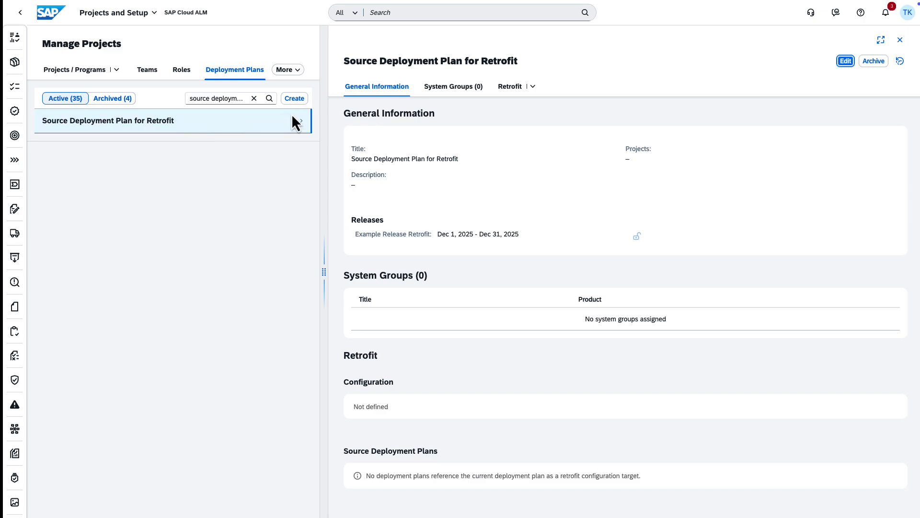
click(845, 61)
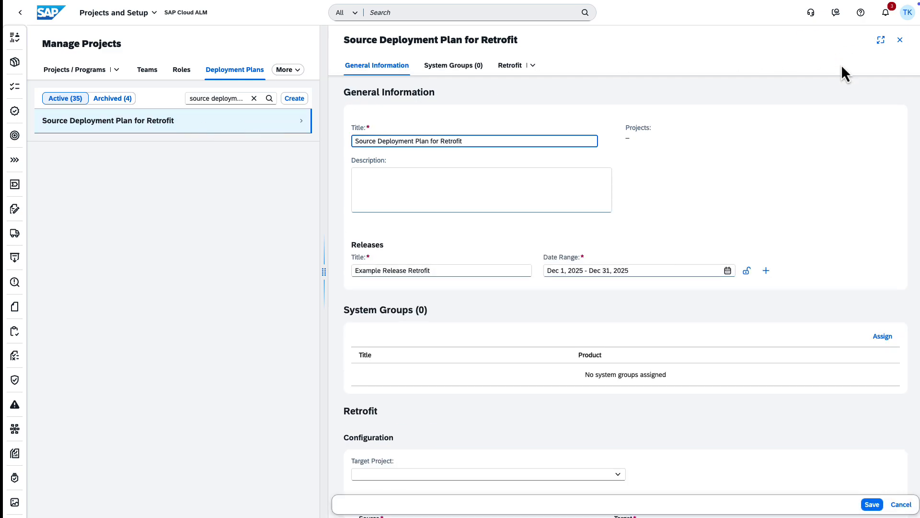
click(882, 337)
click(405, 104)
text(system group with)
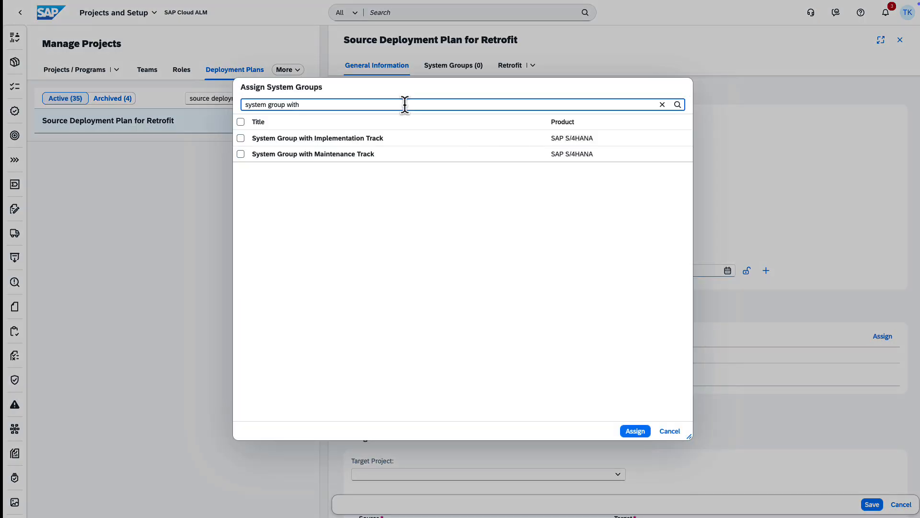
click(354, 155)
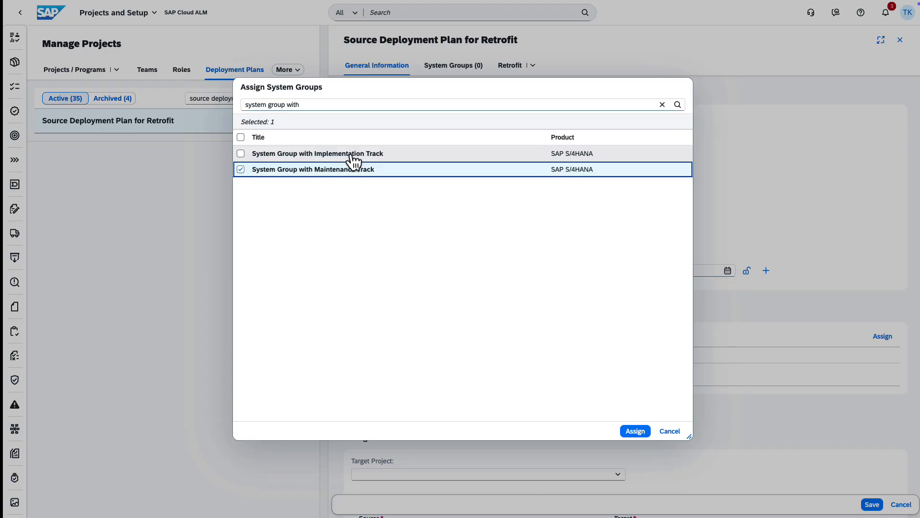
click(637, 432)
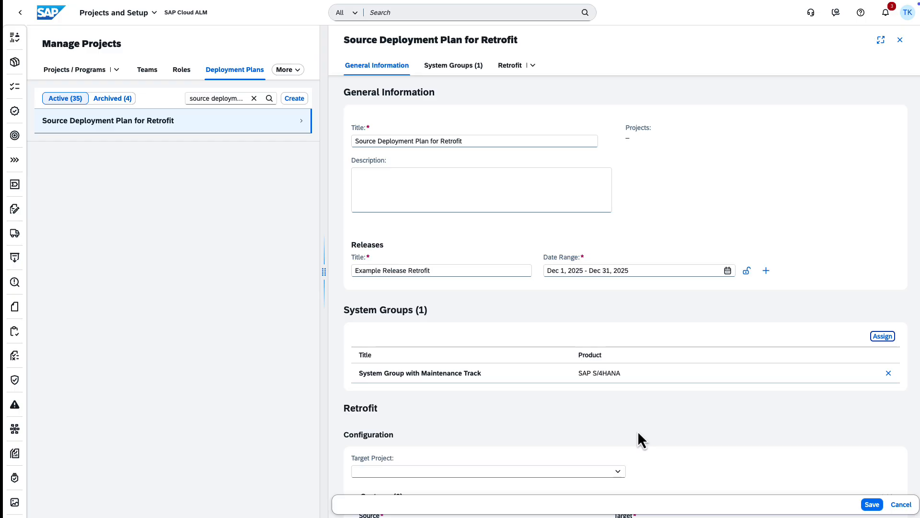
- Set Target Project for Retrofit as the target project in the source deployment plan's retrofit configuration
scroll(638, 430, down, 3)
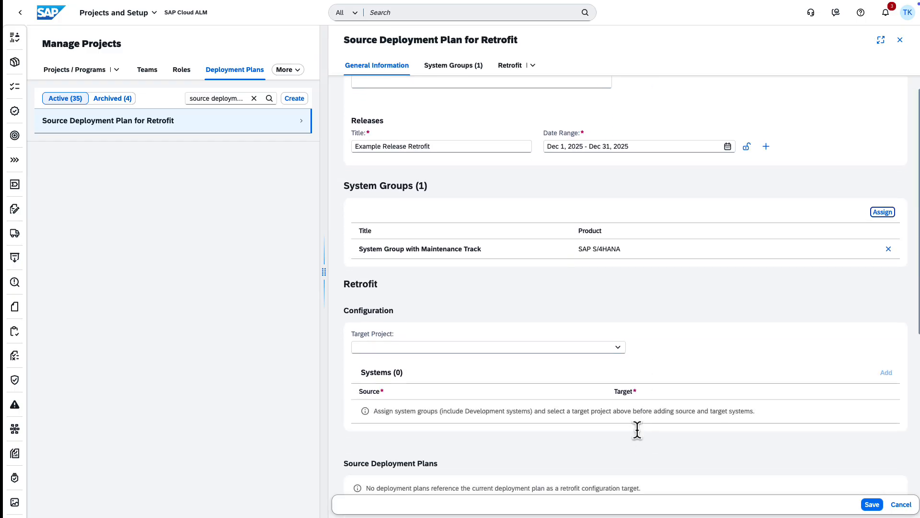
click(618, 347)
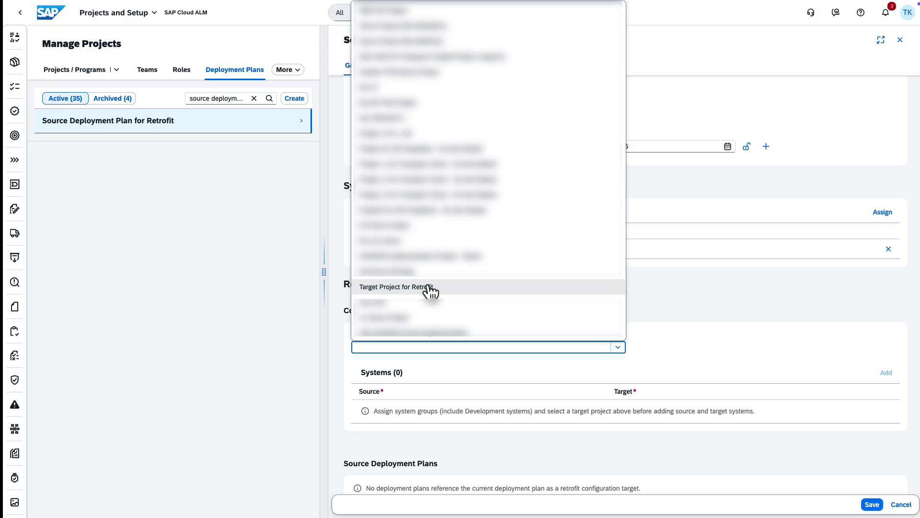
click(429, 287)
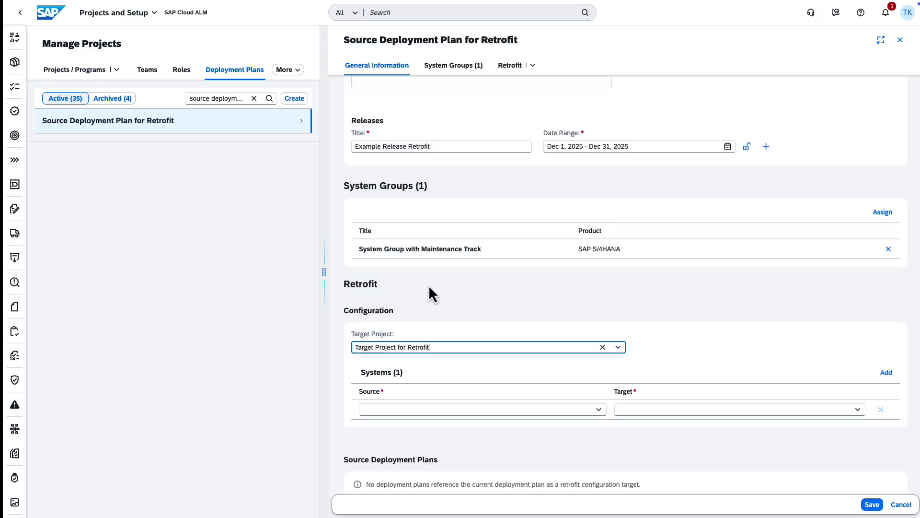
- Map source system O11 (O11000) to target system I17.000 in the retrofit configuration and save the source deployment plan
scroll(429, 285, down, 2)
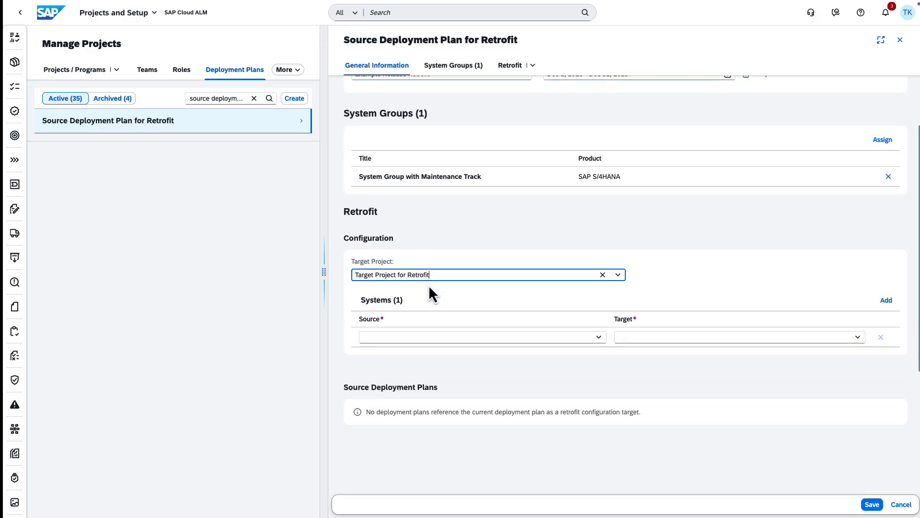
click(598, 338)
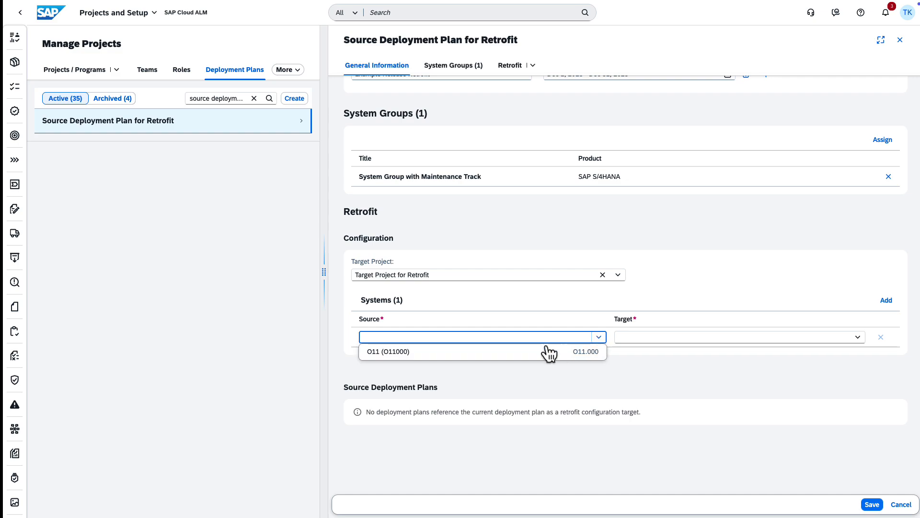
click(501, 354)
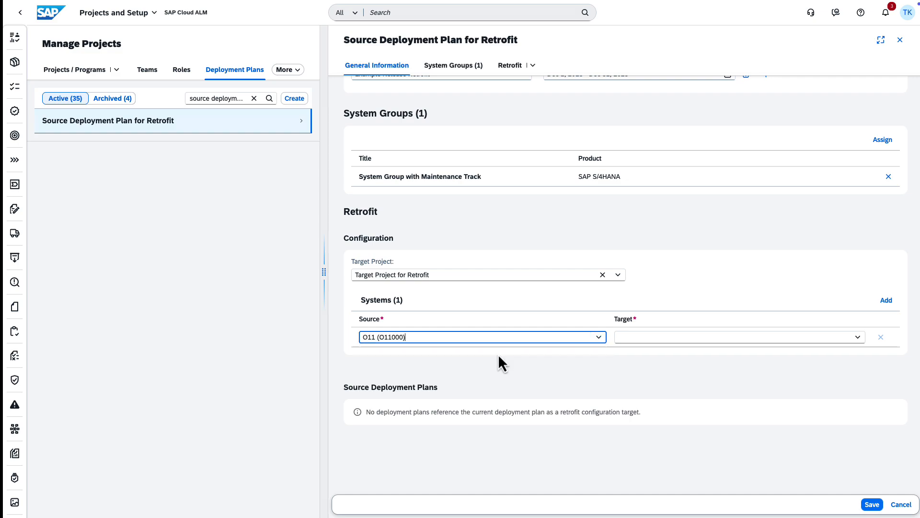
click(858, 337)
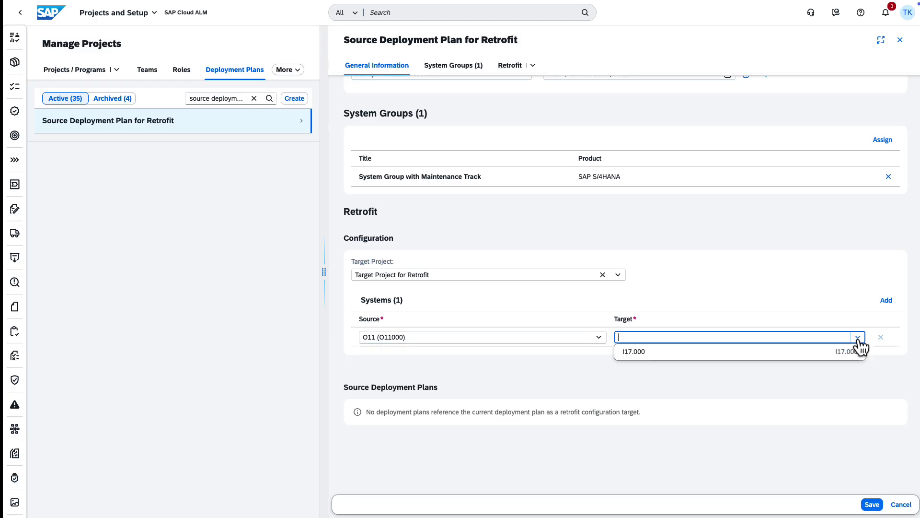
click(711, 357)
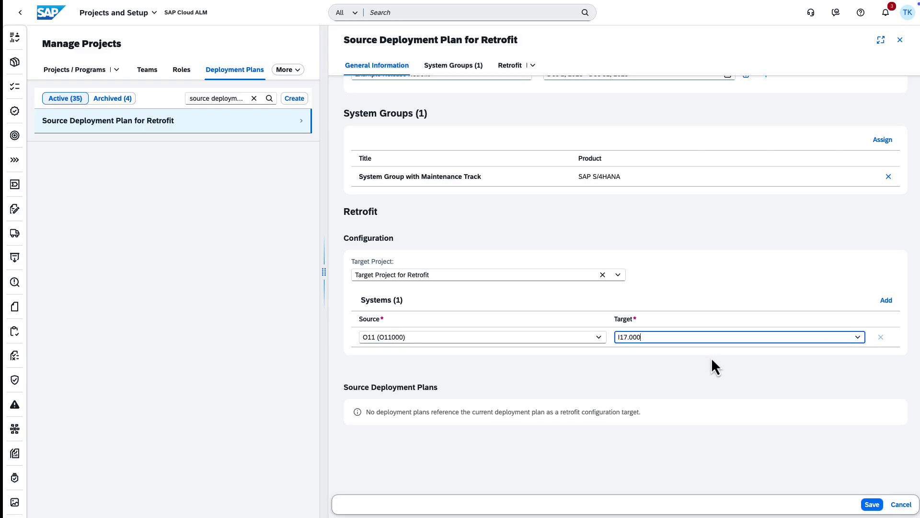
click(709, 360)
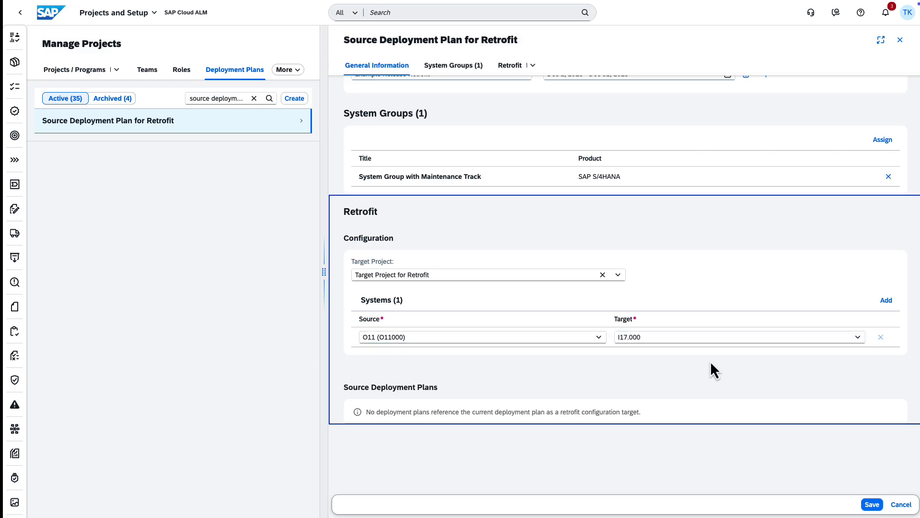
click(872, 505)
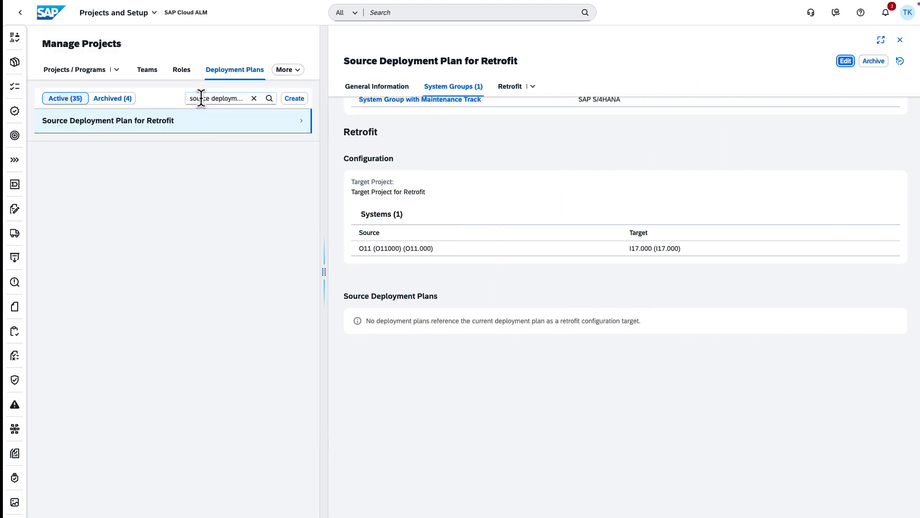
- Find the Target Deployment Plan for Retrofit and check which source deployment plans reference it
click(201, 98)
text(target)
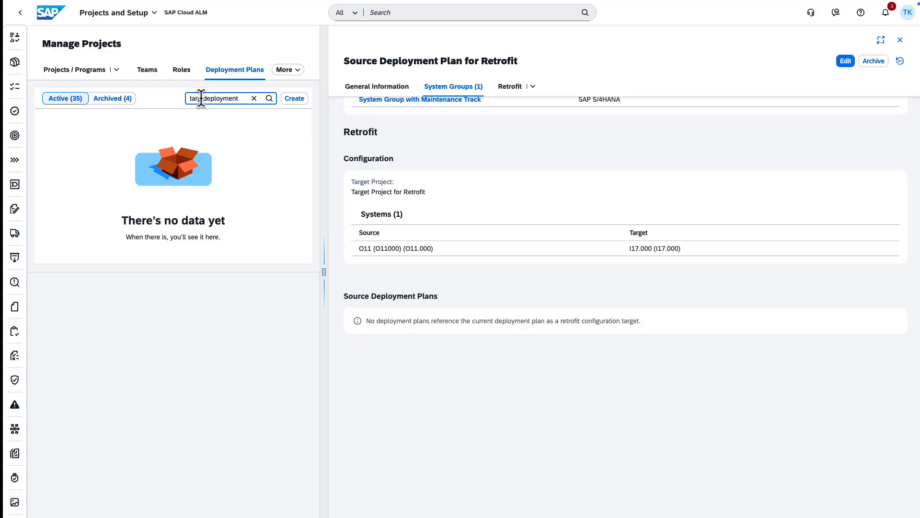
text(et)
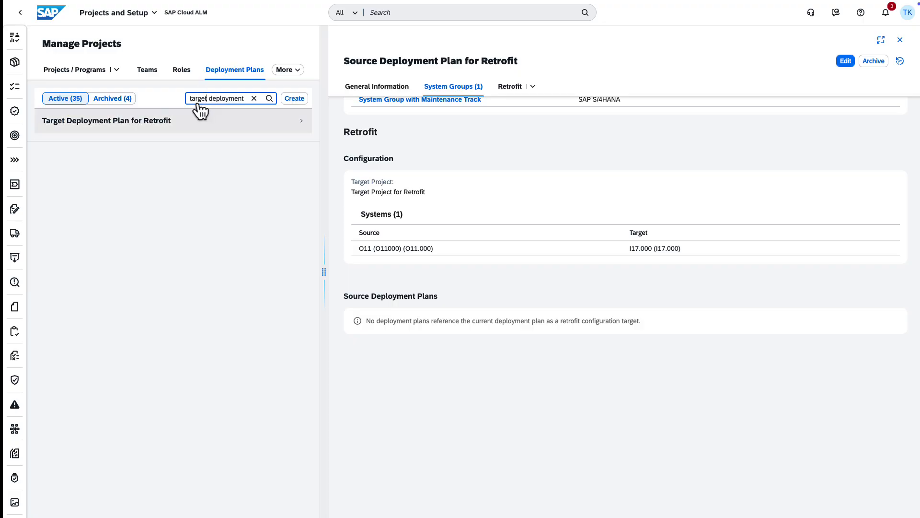
click(179, 127)
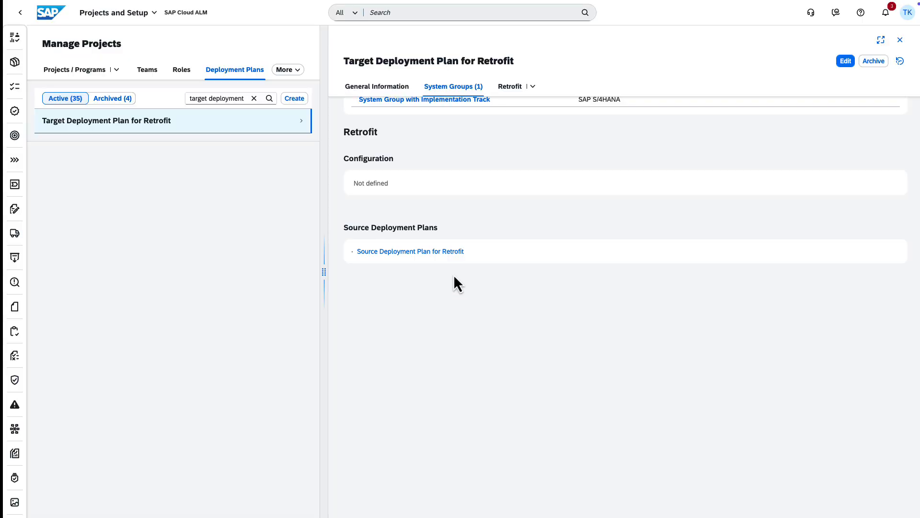
- Find the Source Project for Retrofit among the projects and open its deployment landscape
click(85, 70)
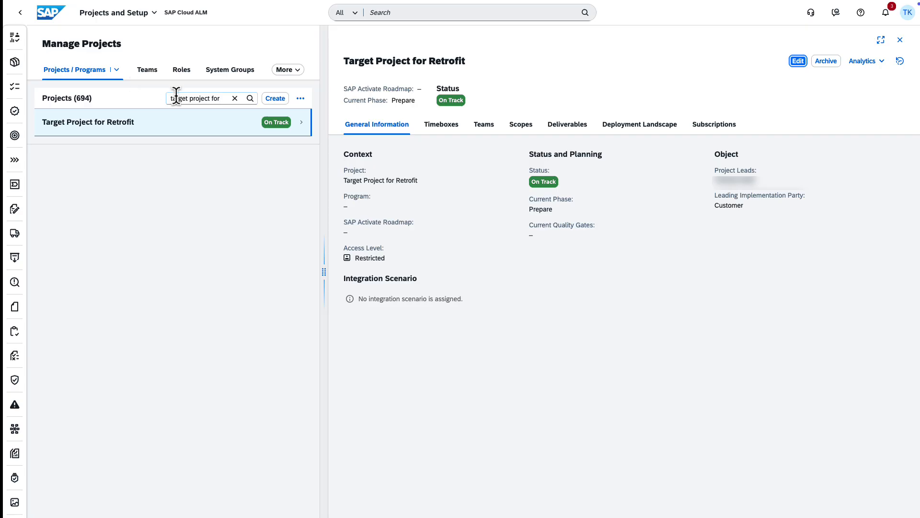
double_click(176, 98)
text(source)
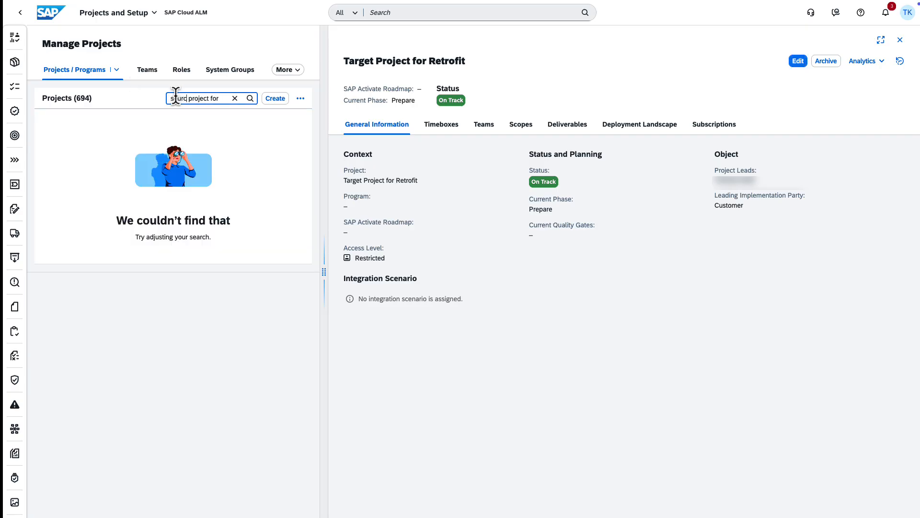
click(178, 123)
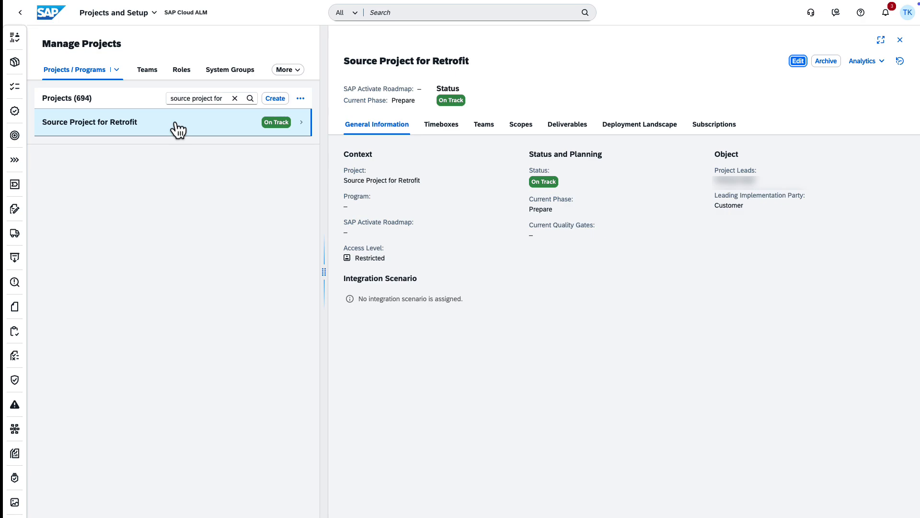
click(609, 128)
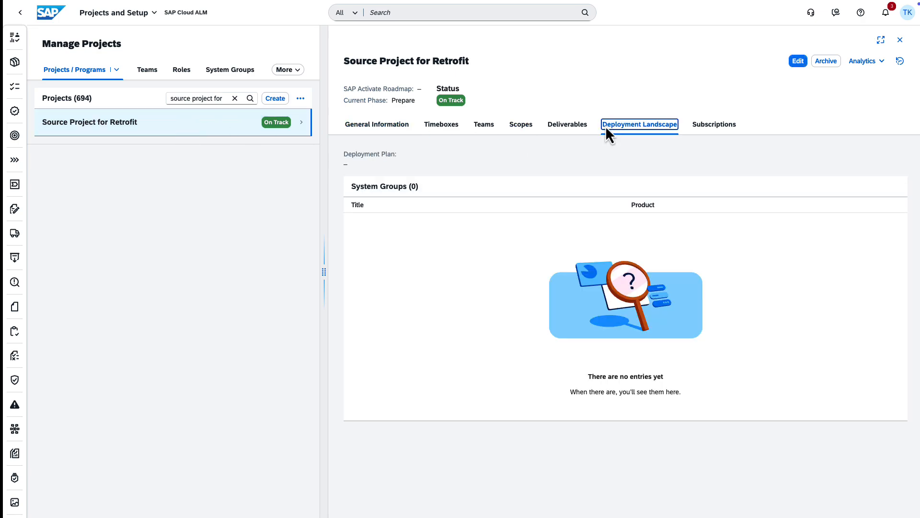
- Assign the Source Deployment Plan for Retrofit to the source project and save the project
click(795, 62)
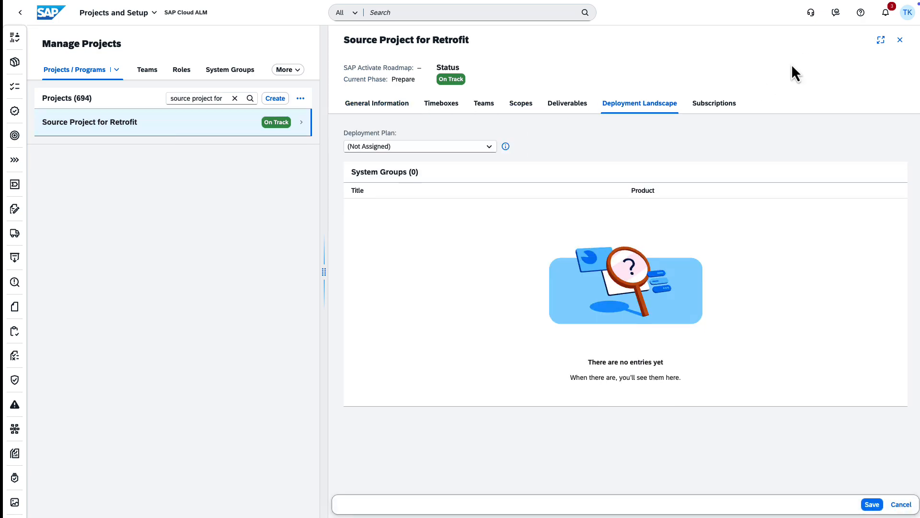
click(489, 146)
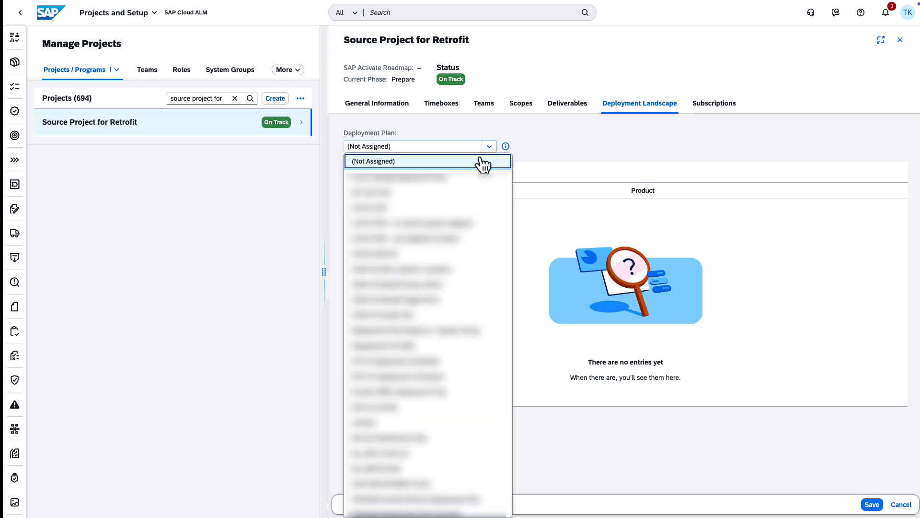
scroll(455, 218, down, 2)
scroll(454, 218, down, 2)
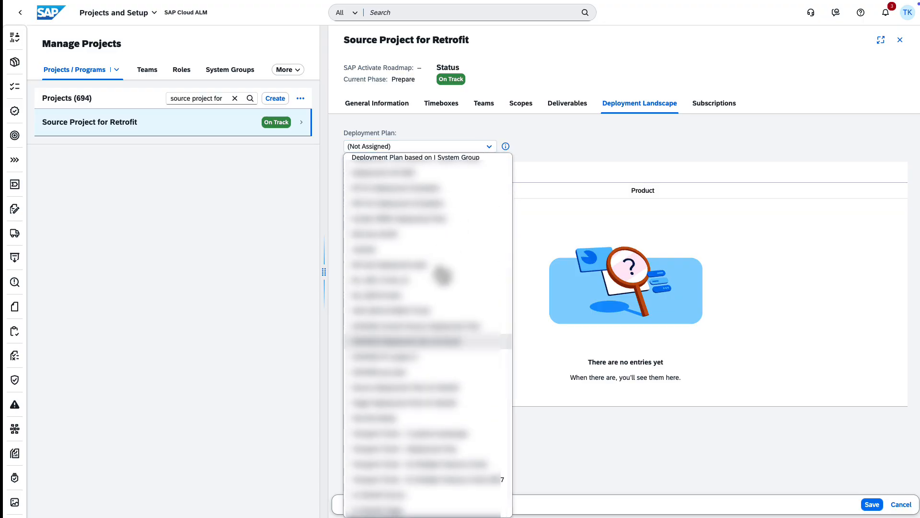
click(416, 388)
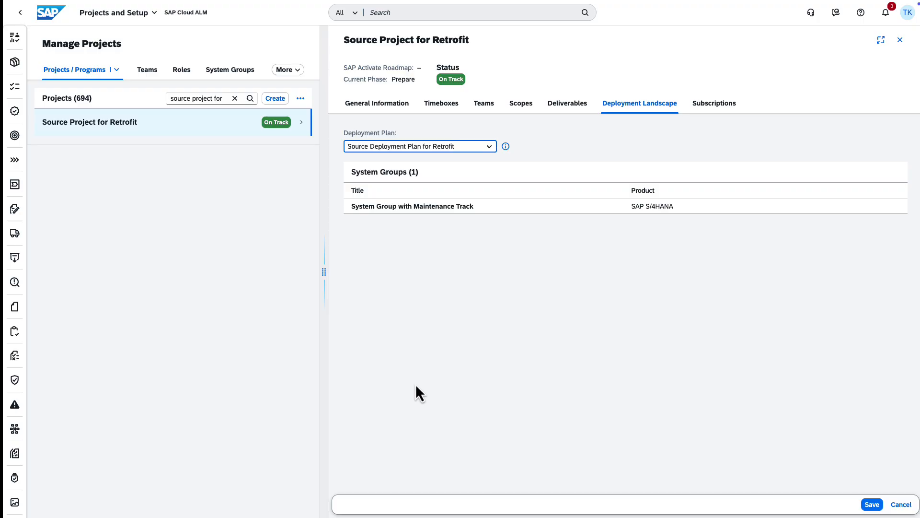
click(873, 504)
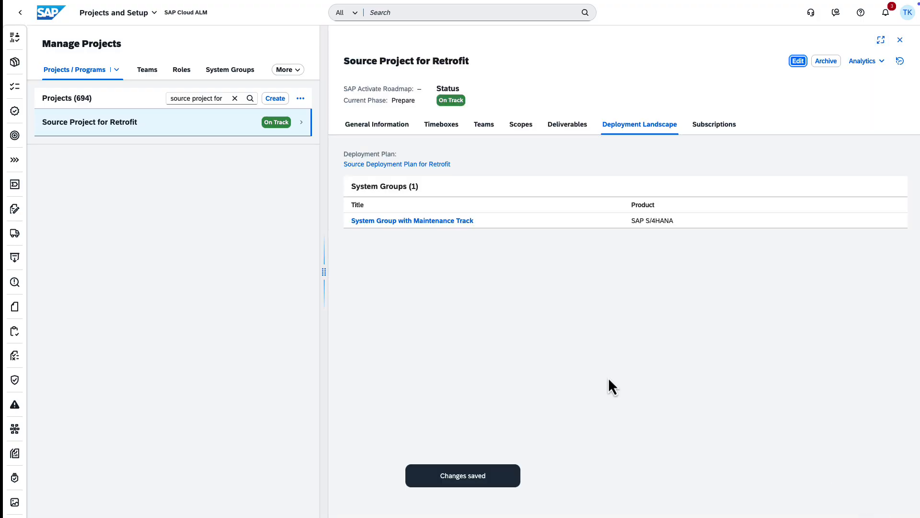